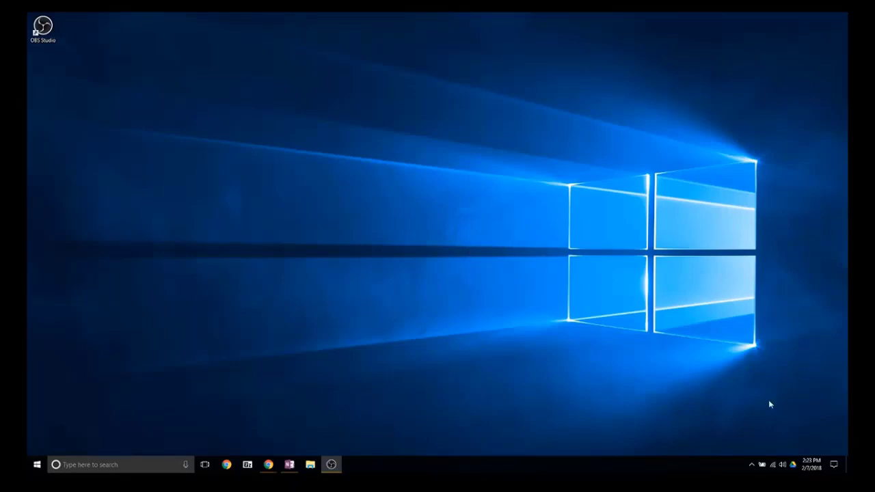
Disconnect the Google Drive account from the Account tab of its tray-icon Preferences.
click(795, 466)
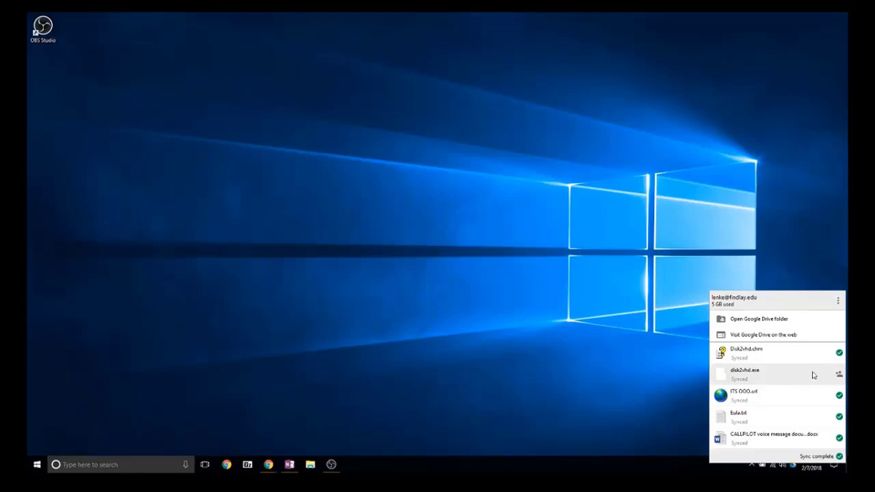
click(838, 302)
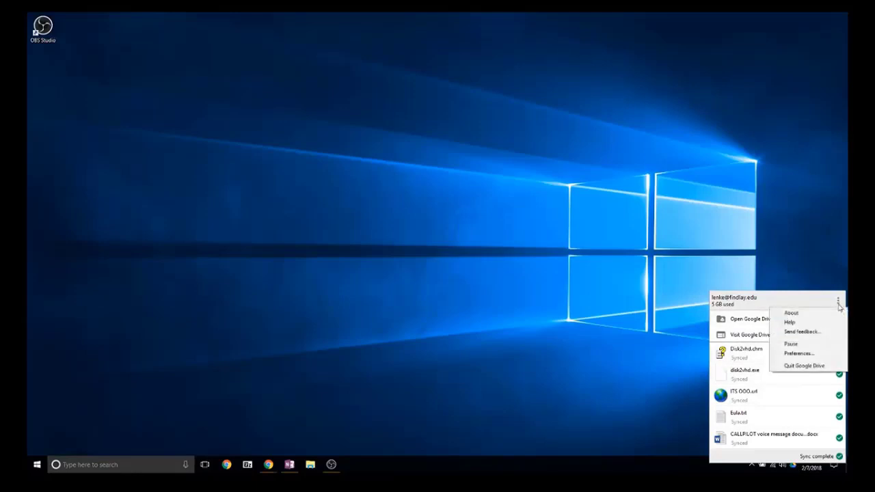
click(800, 354)
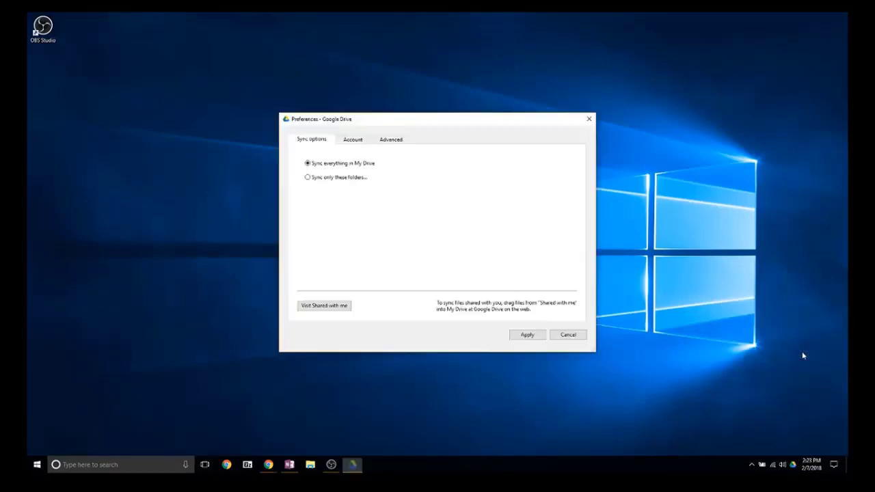
click(353, 140)
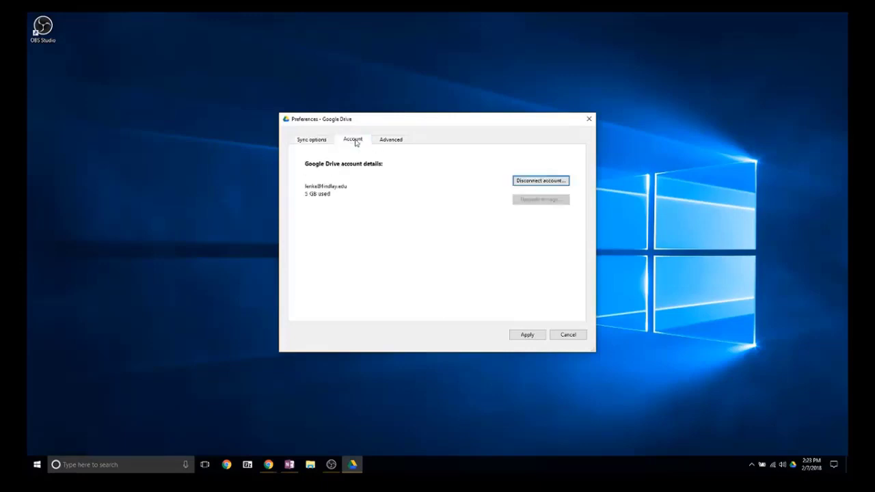
click(541, 181)
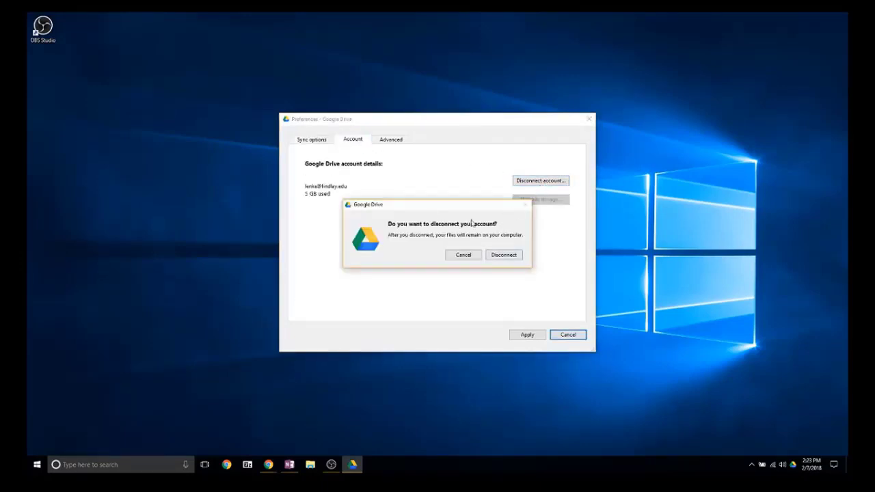
click(504, 255)
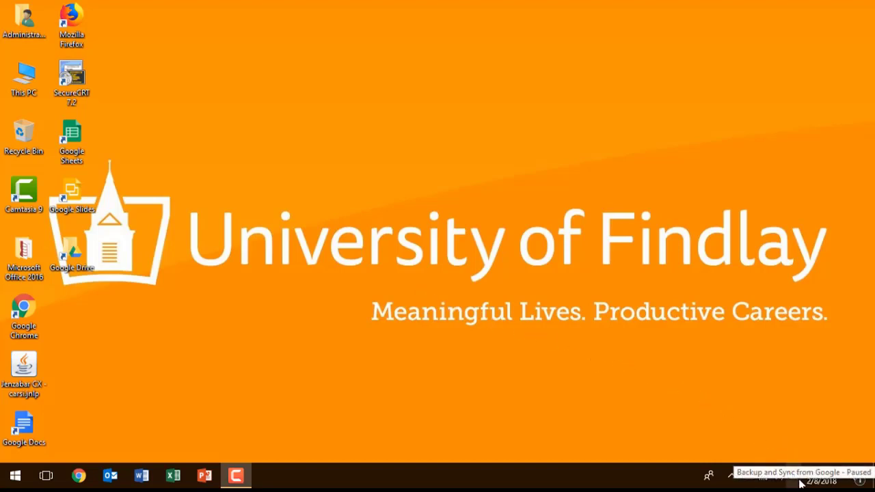
Disconnect the account in Backup and Sync Preferences > Settings and acknowledge with Got It.
click(796, 478)
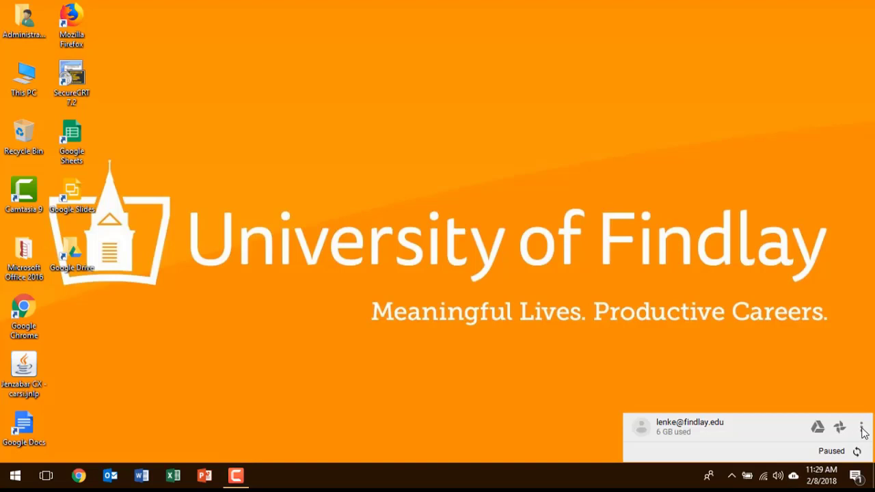
click(861, 428)
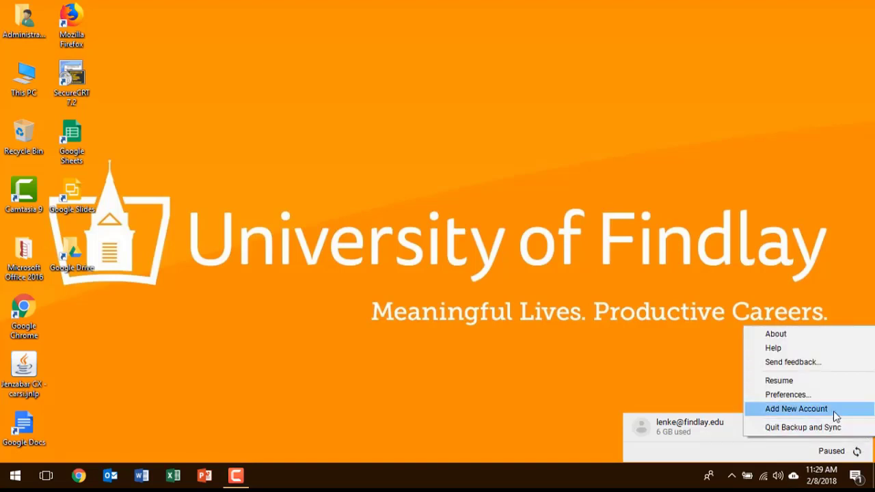
click(804, 396)
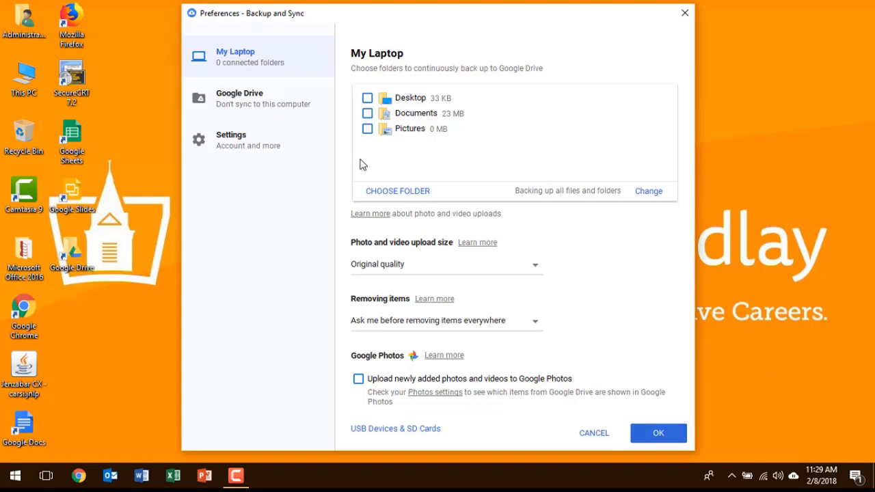
click(267, 147)
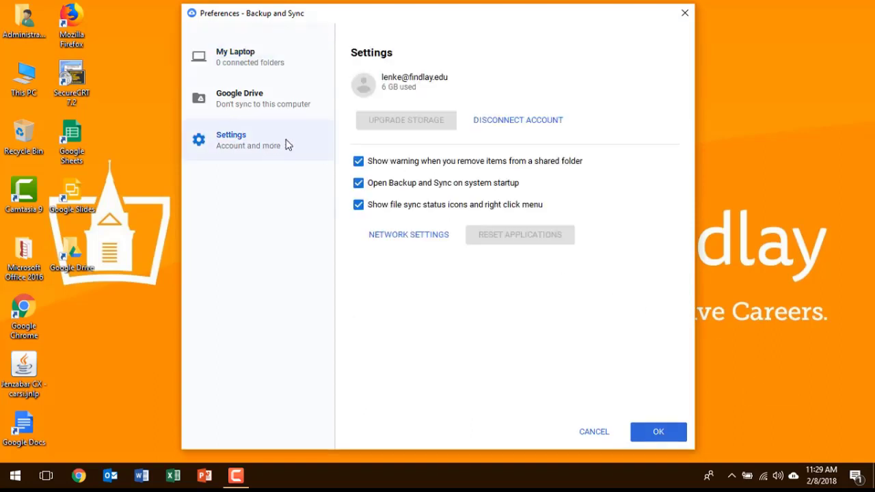
click(498, 124)
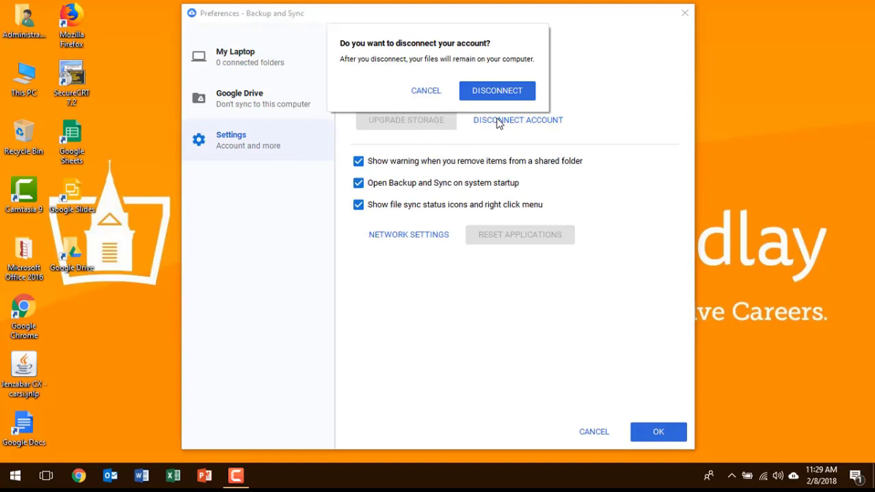
click(484, 94)
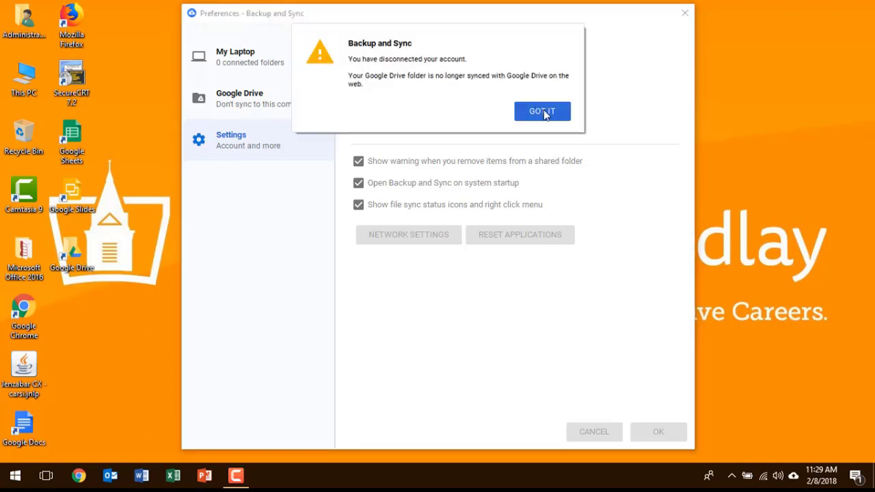
click(541, 112)
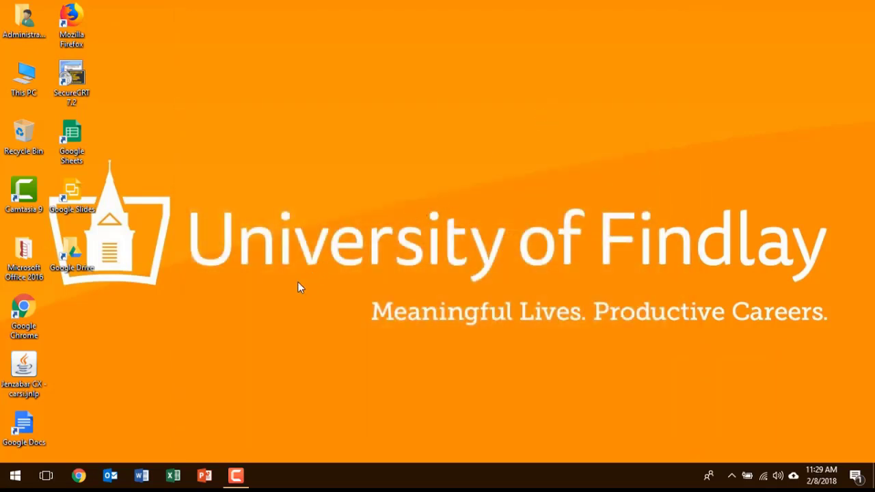
Search the Start menu for 'add or remove' and open Add or remove programs.
click(17, 475)
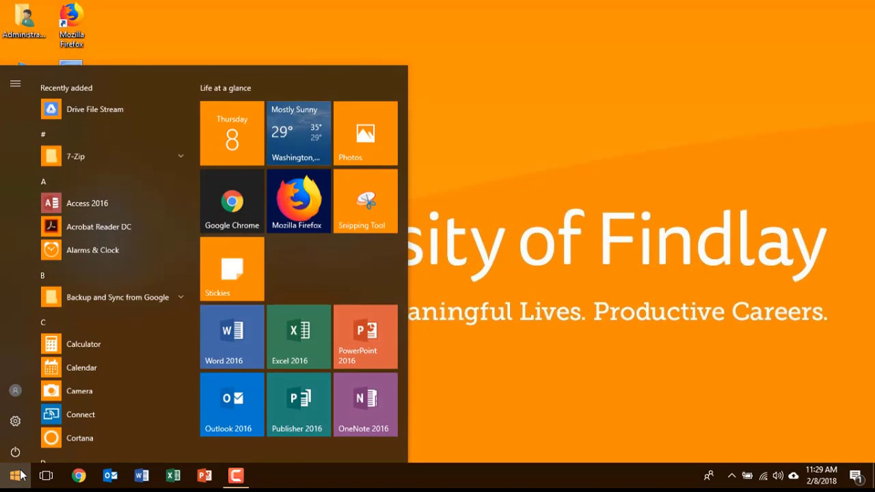
text(pro)
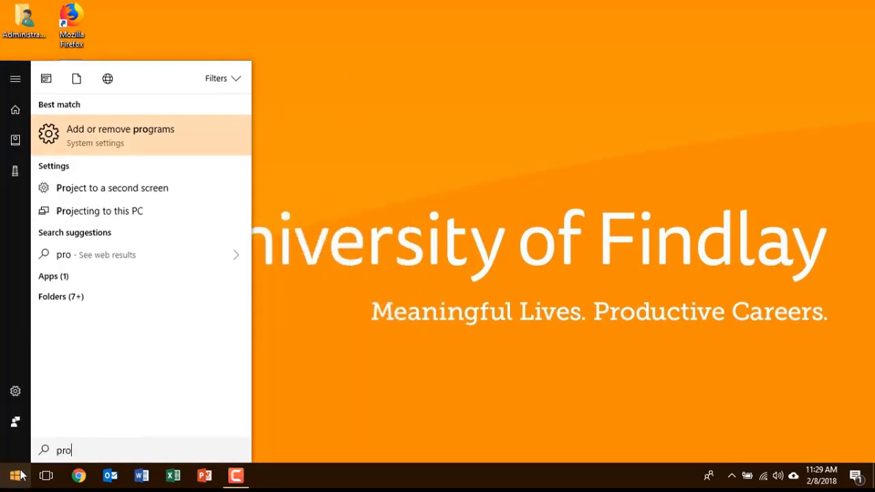
key(BackSpace)
key(BackSpace)
text(a)
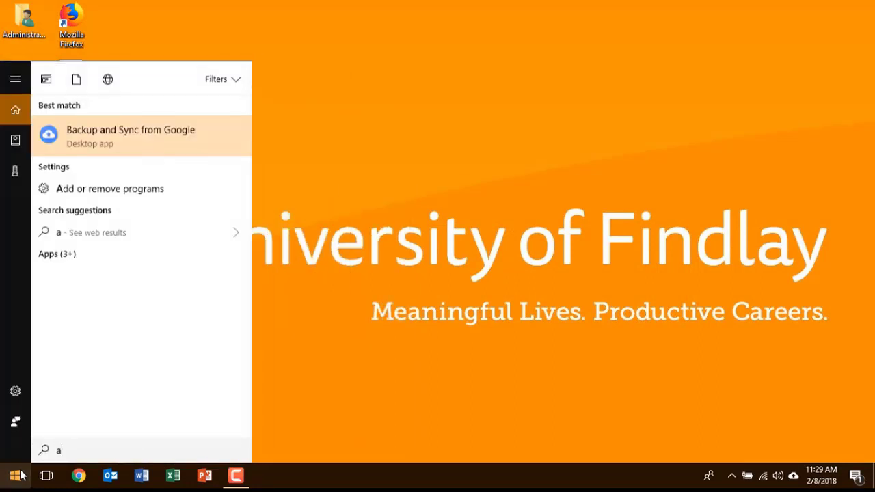
text(dd or remove)
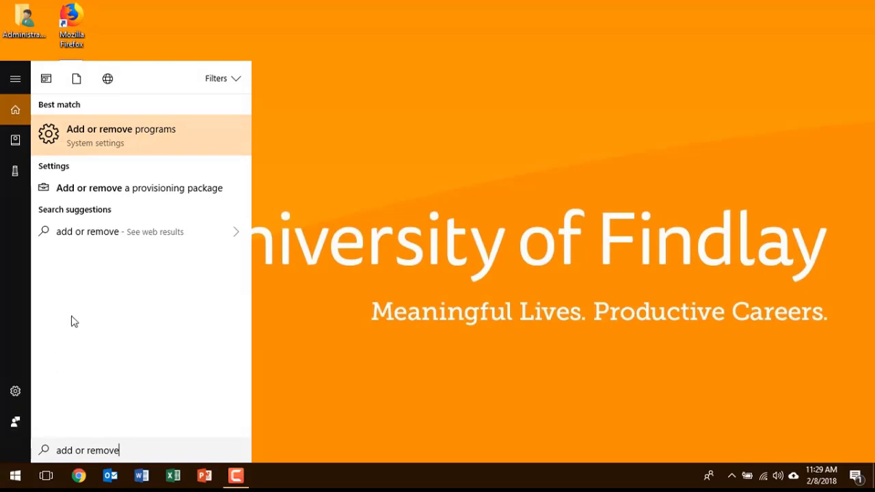
click(164, 139)
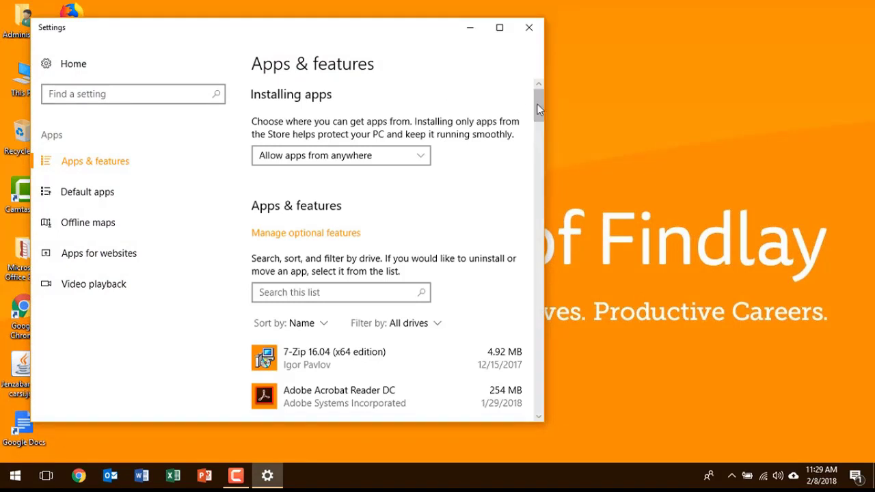
Uninstall Backup and Sync from Google from the Apps & features list, confirming the prompt.
drag(537, 109, 539, 134)
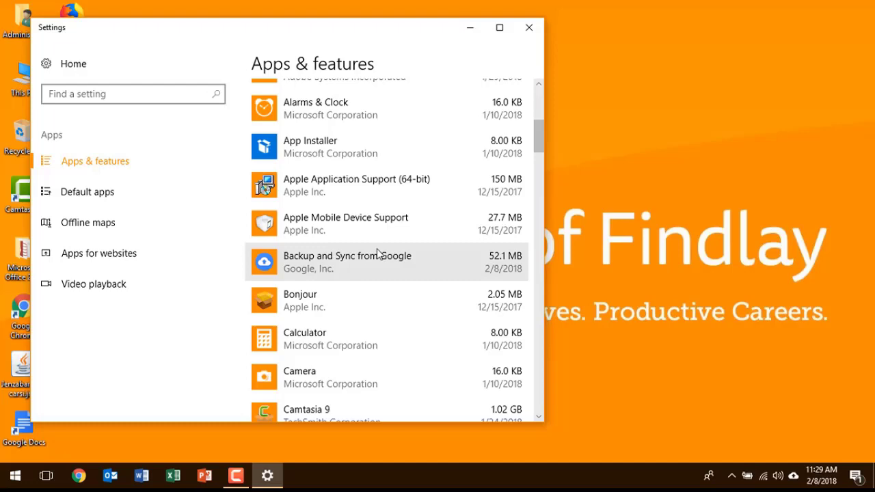
click(375, 255)
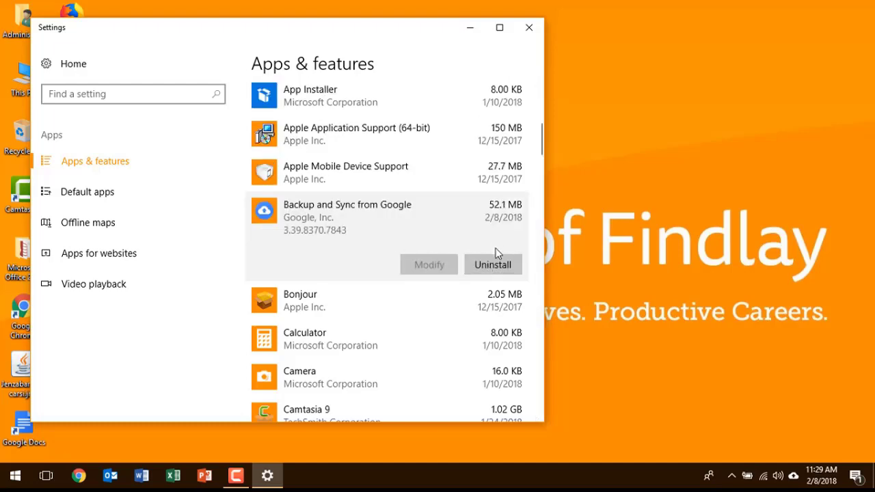
drag(539, 136, 537, 181)
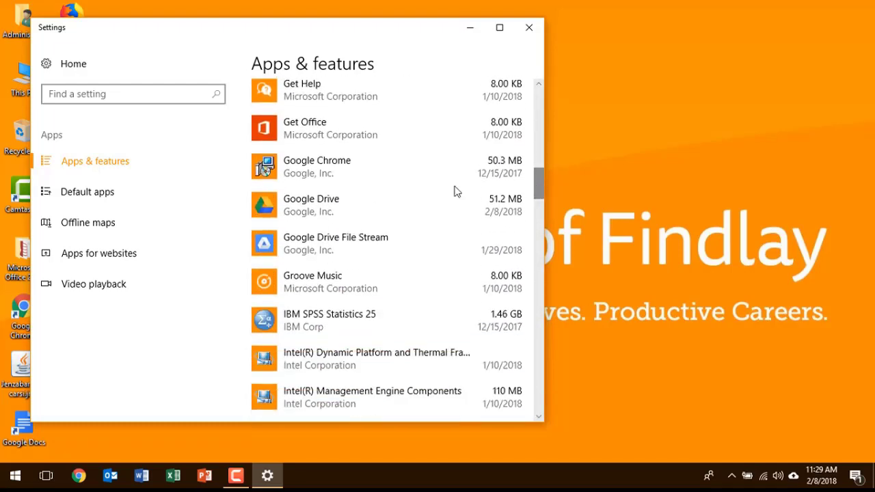
click(371, 198)
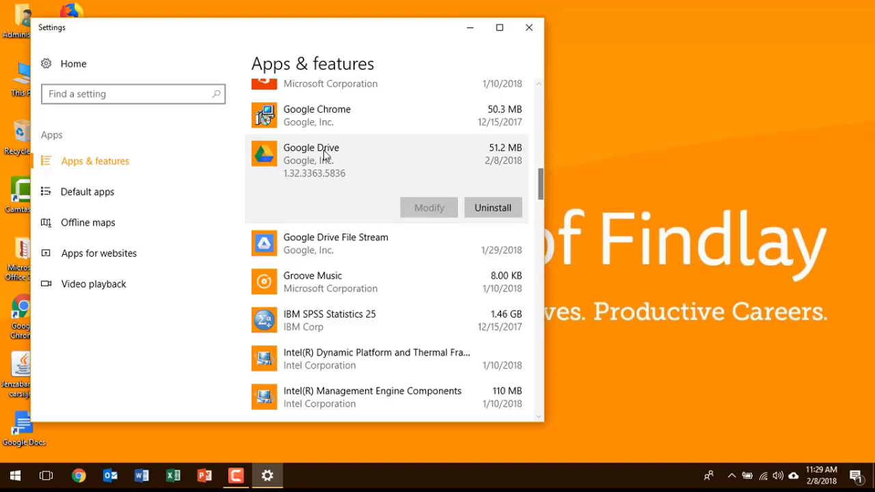
drag(539, 191, 539, 136)
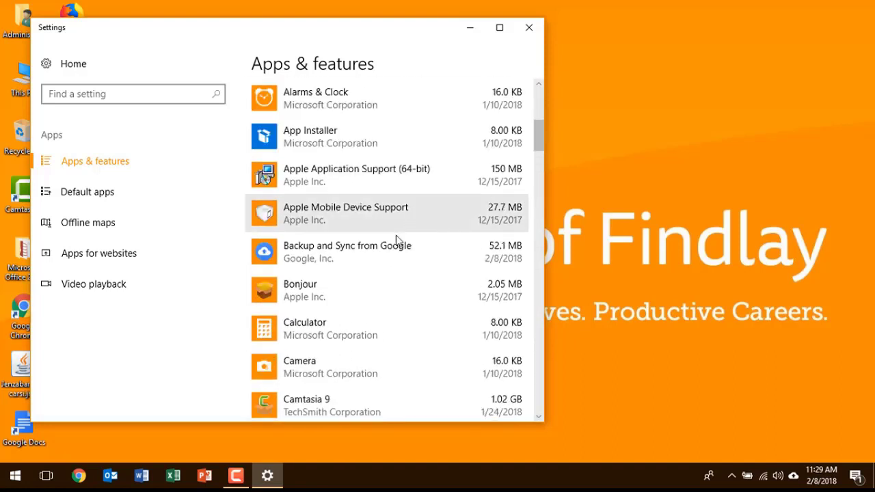
click(397, 243)
click(490, 255)
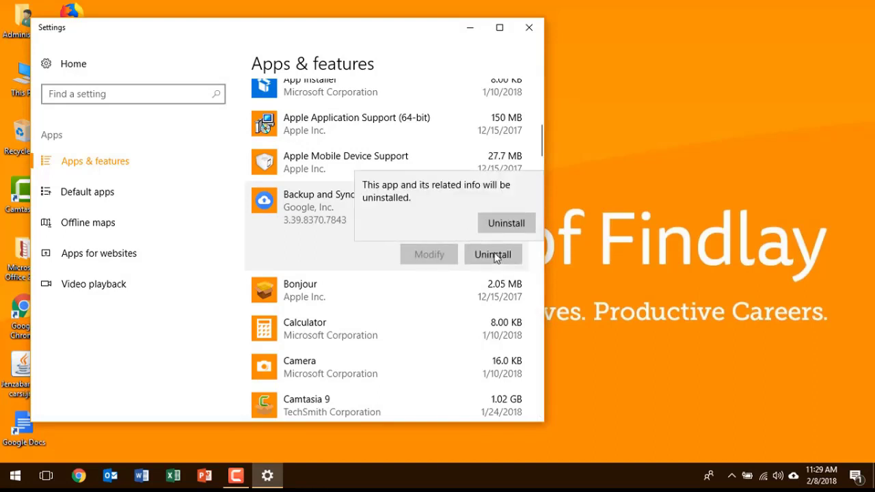
click(516, 226)
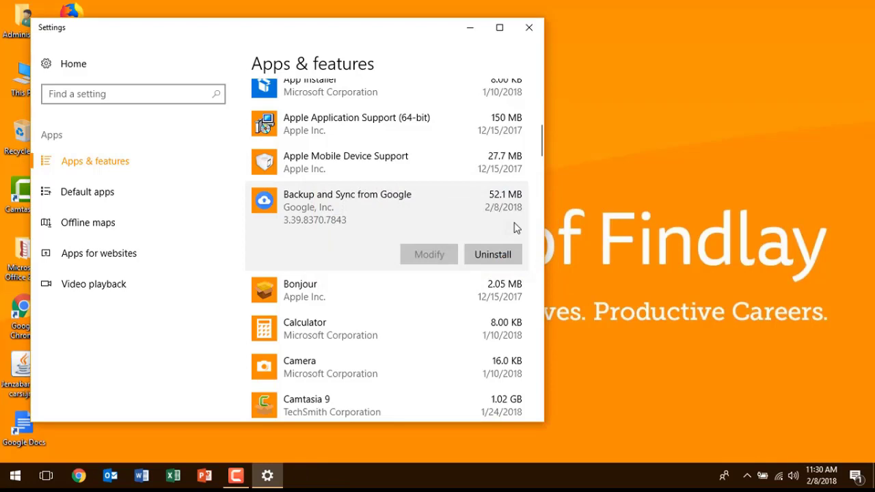
Close Settings and search the Start menu for 'file explorer'.
click(531, 28)
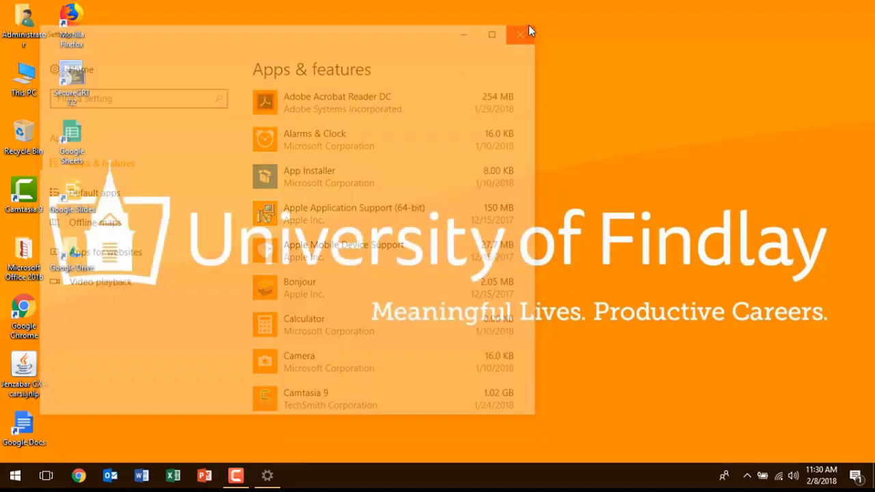
click(13, 477)
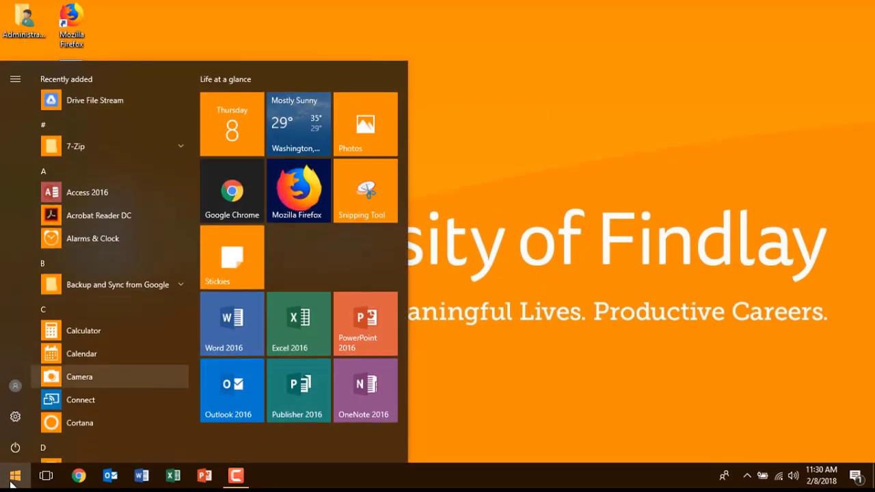
text(file)
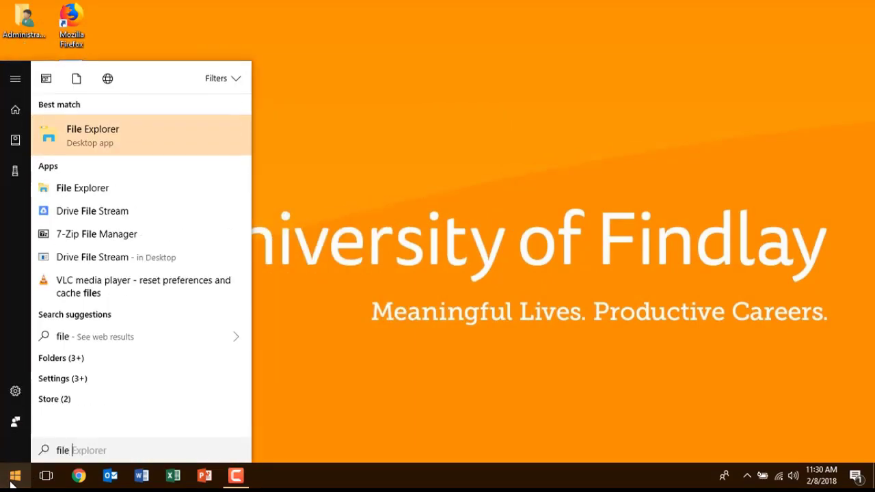
text( explore)
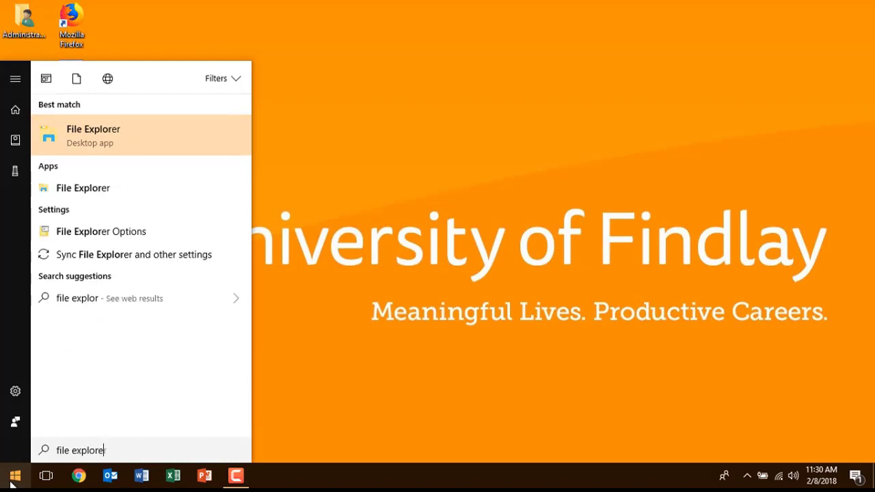
text(r)
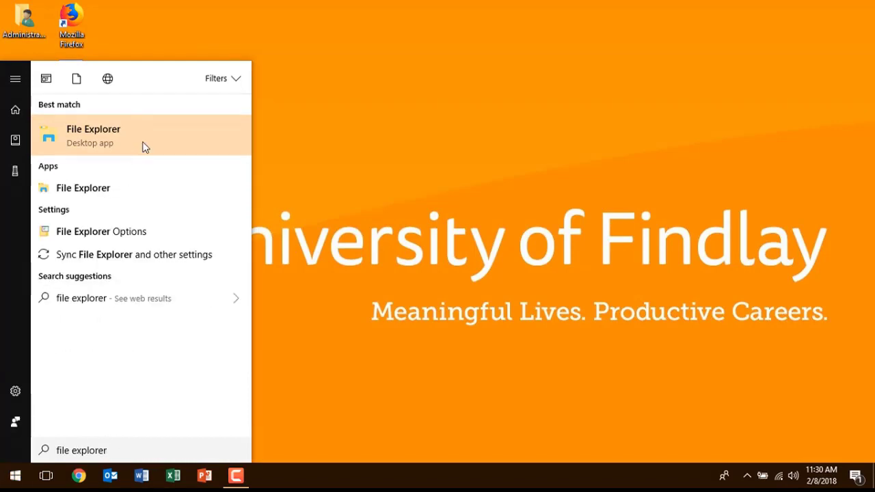
Launch File Explorer, open This PC in a second window and snap it left.
click(144, 147)
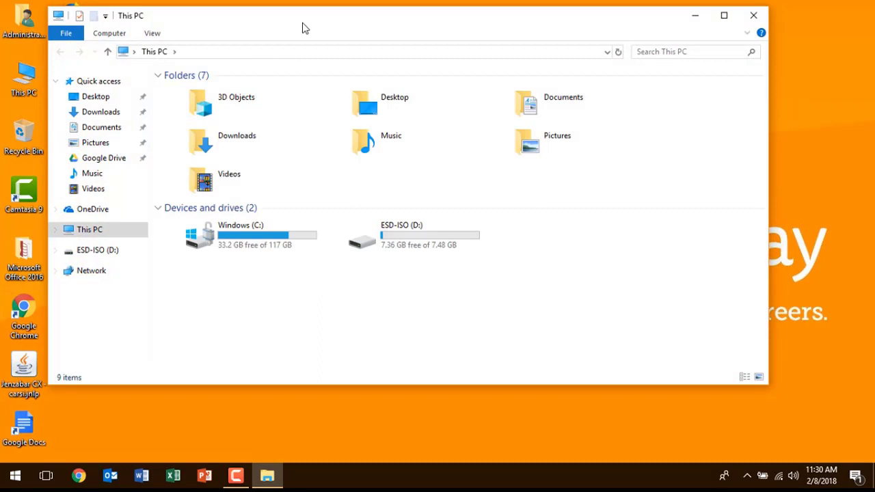
drag(304, 28, 325, 26)
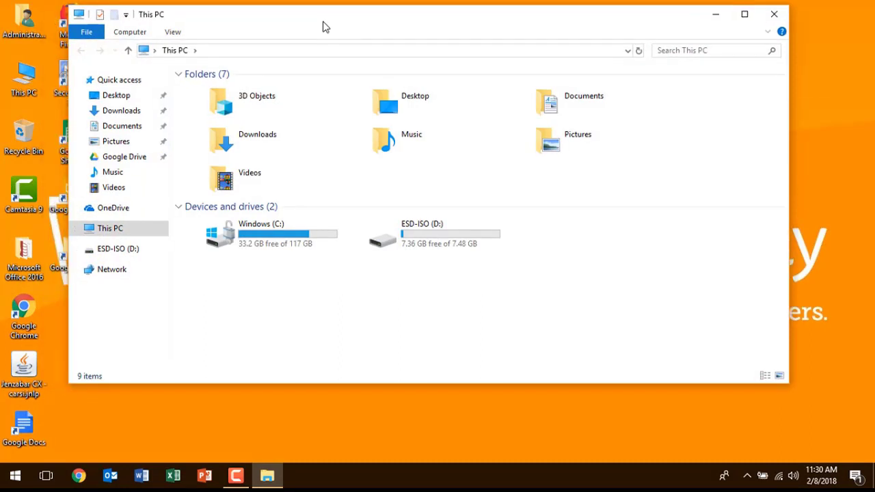
right_click(114, 230)
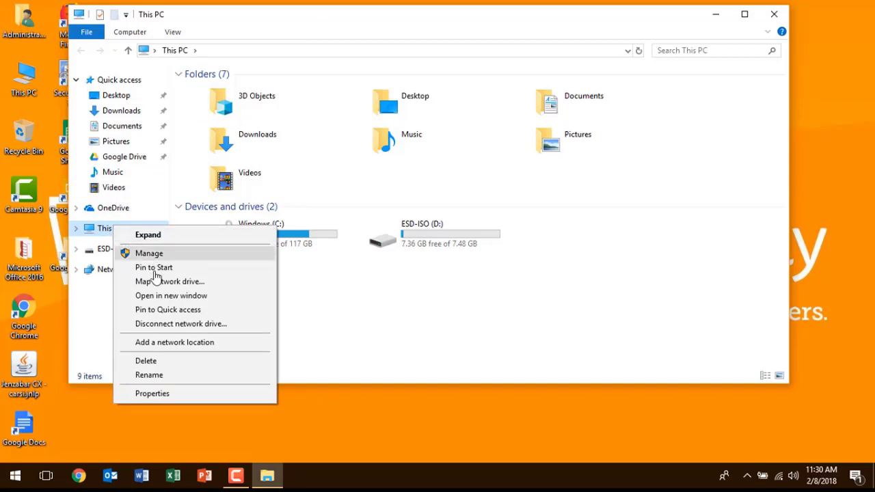
click(160, 298)
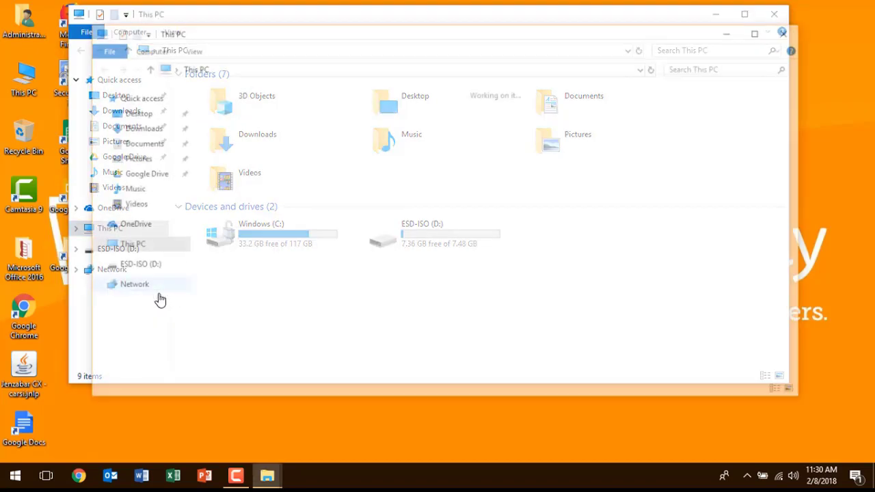
drag(421, 35, 2, 104)
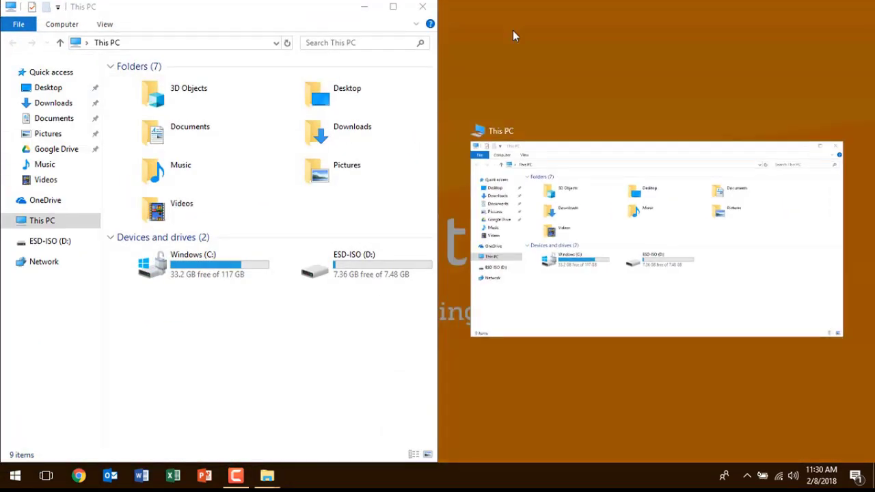
Fill the right half with the other window and browse it to C:\Users\lenke\Google Drive.
click(745, 250)
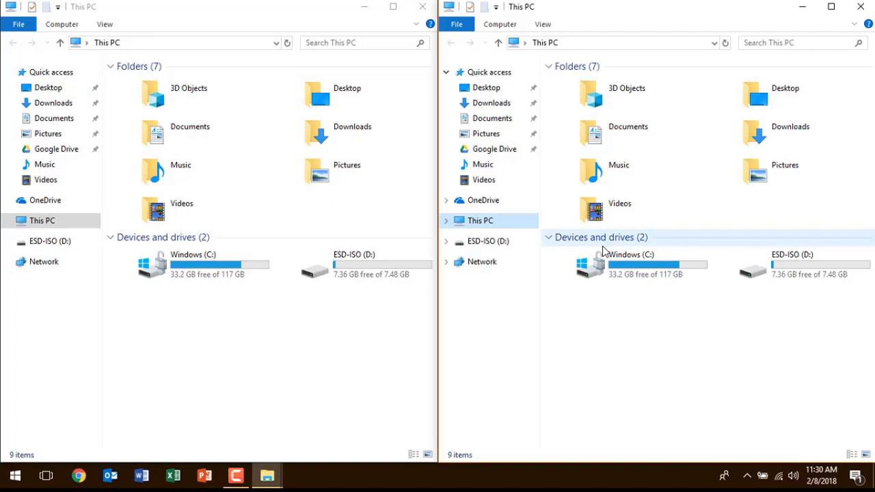
double_click(604, 274)
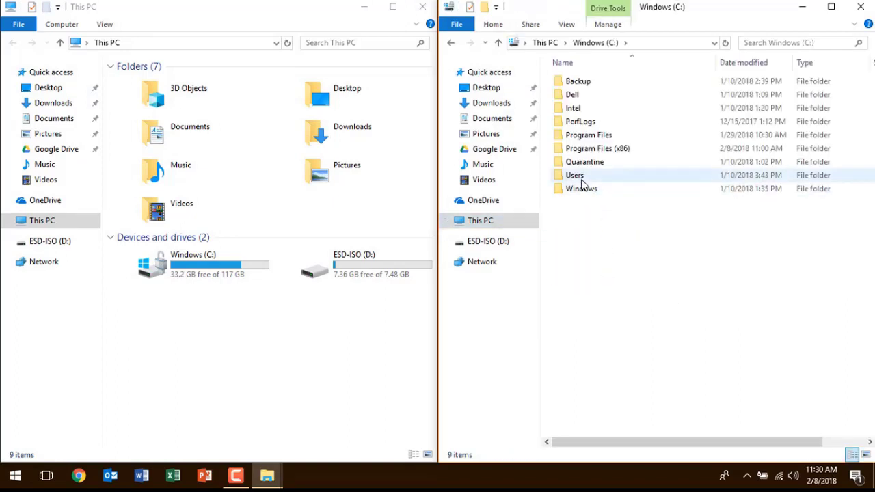
double_click(582, 180)
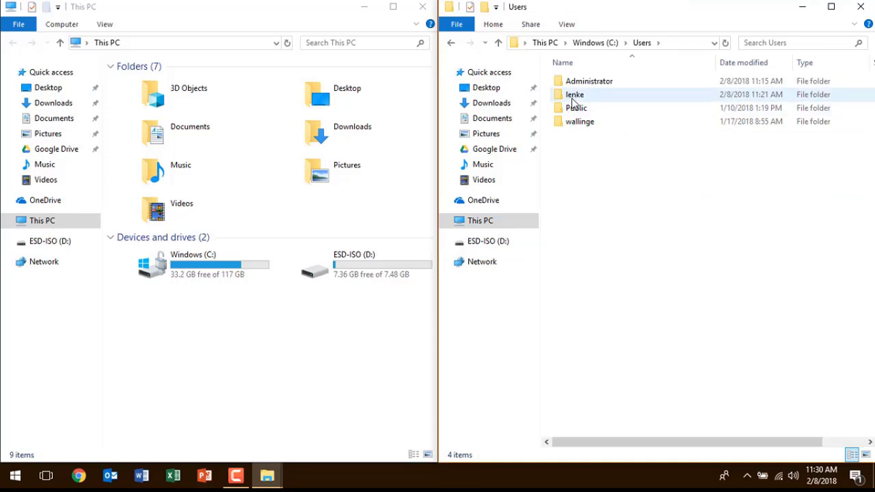
double_click(572, 97)
double_click(585, 99)
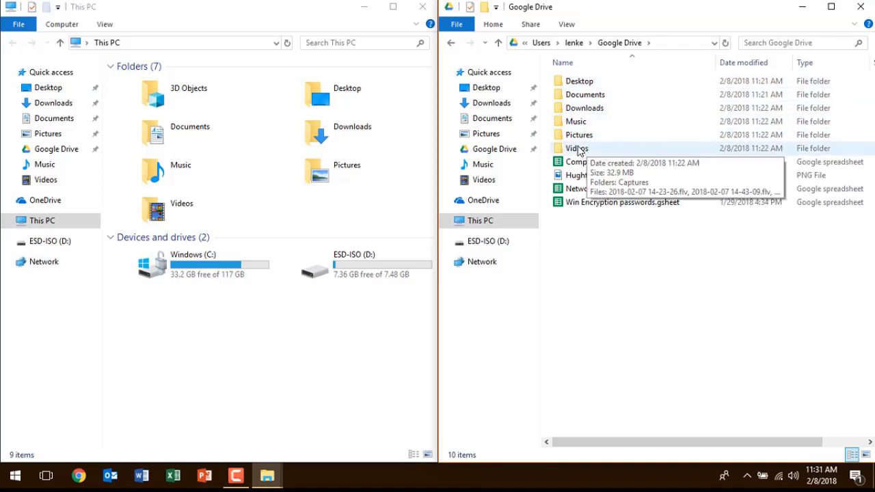
Browse the left window to the C:\Users\lenke profile folder.
double_click(200, 270)
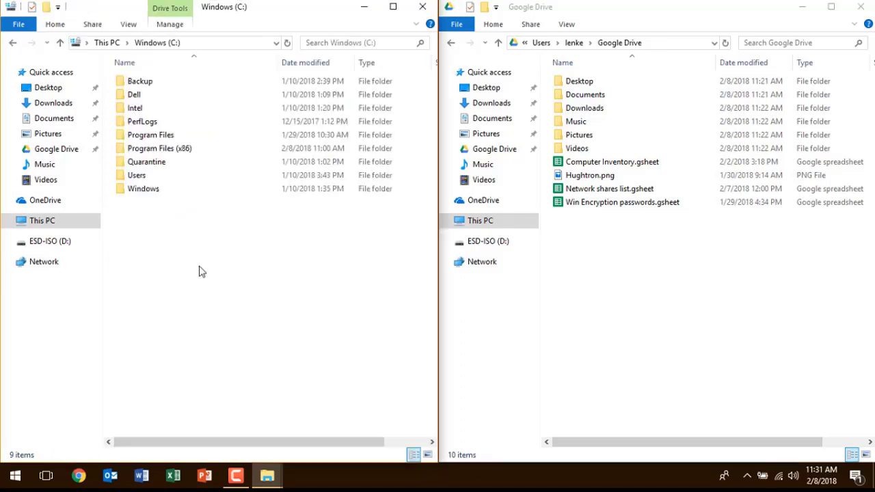
double_click(142, 179)
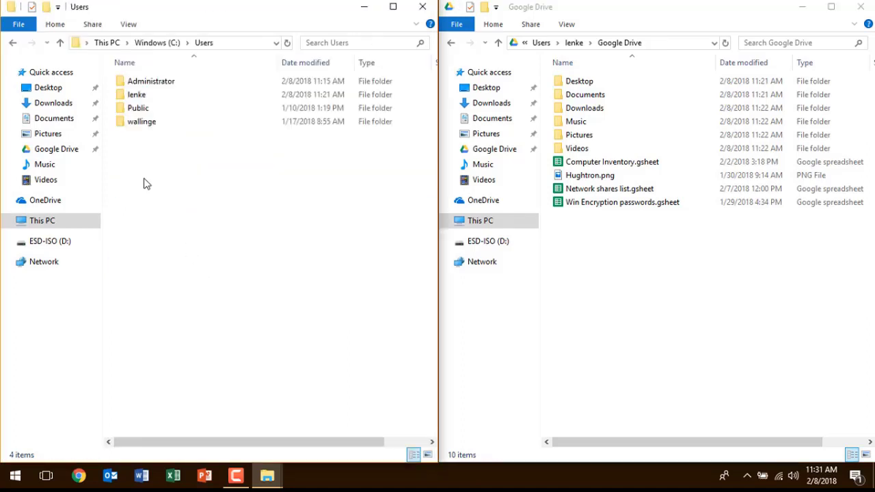
double_click(136, 95)
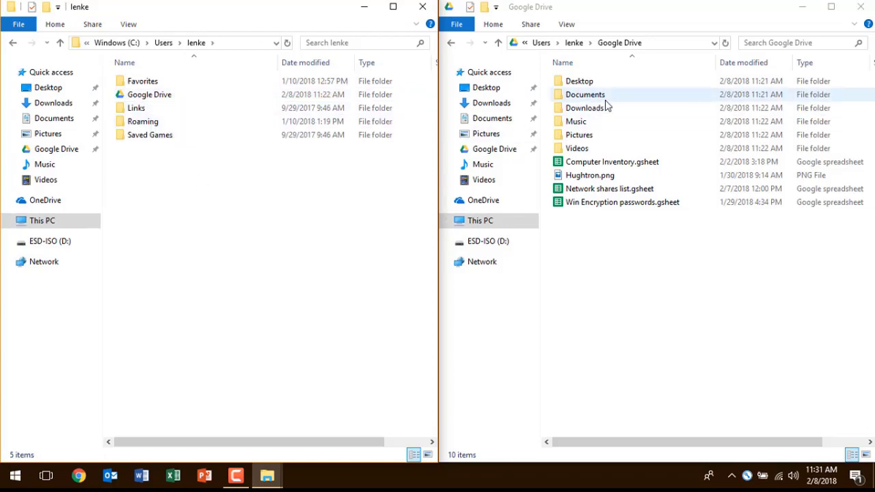
Move Desktop, Documents, Downloads, Music, Pictures and Videos from Google Drive into C:\Users\lenke.
click(591, 83)
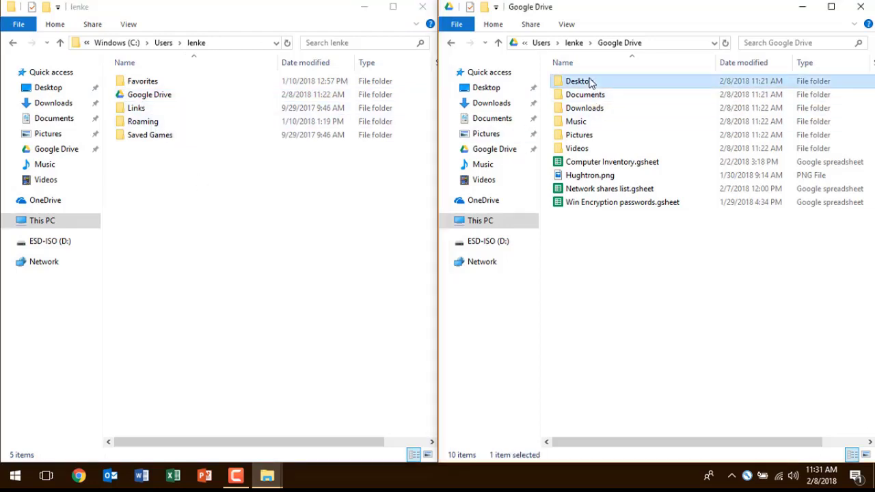
ctrl+click(595, 93)
ctrl+click(593, 109)
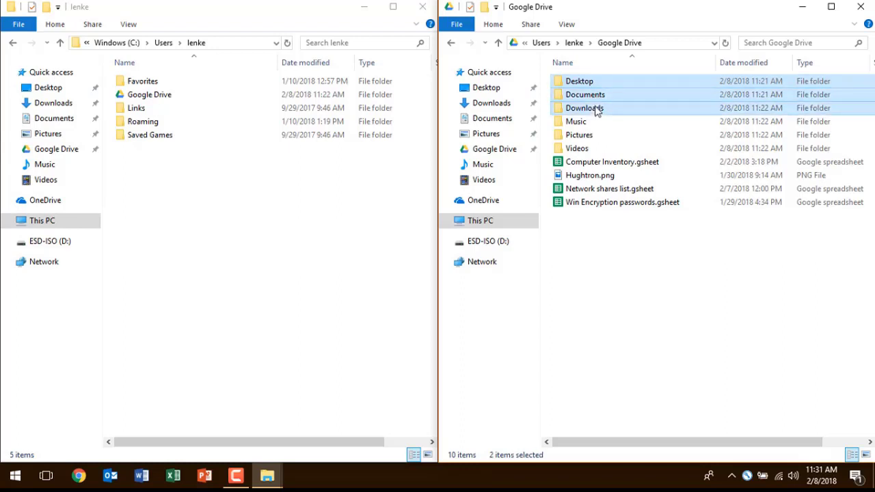
ctrl+click(578, 122)
ctrl+click(583, 135)
ctrl+click(580, 148)
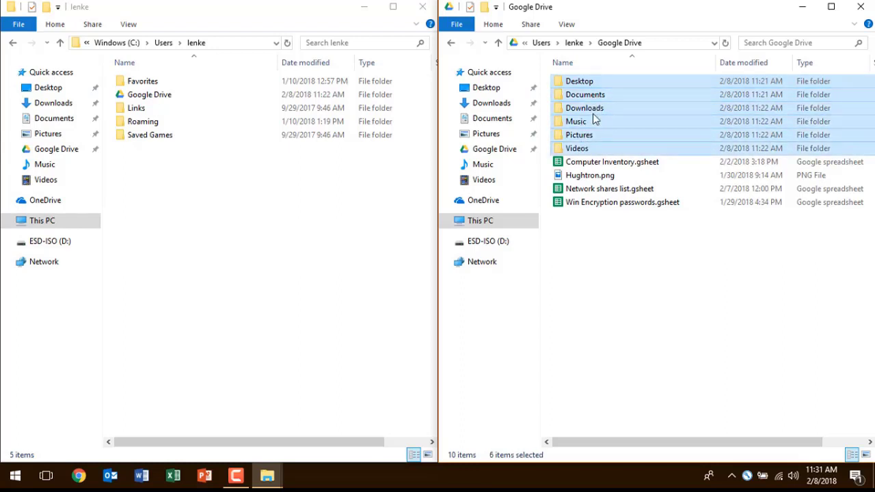
drag(595, 88, 142, 234)
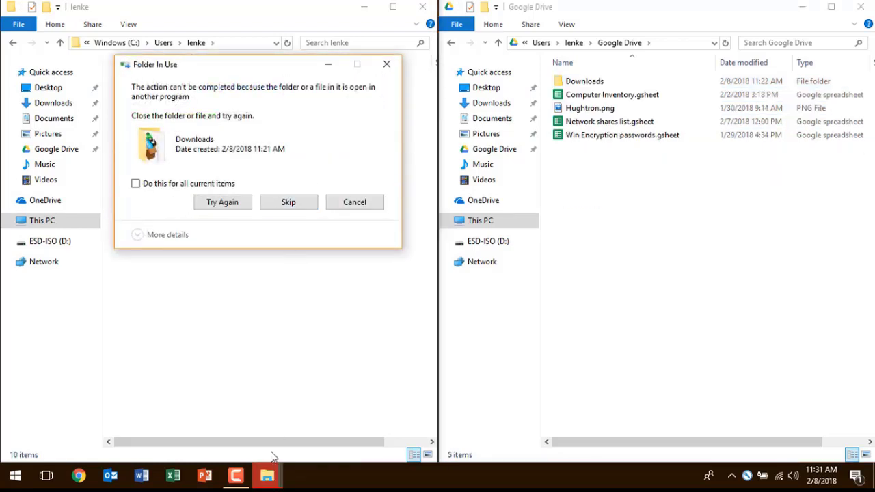
click(234, 205)
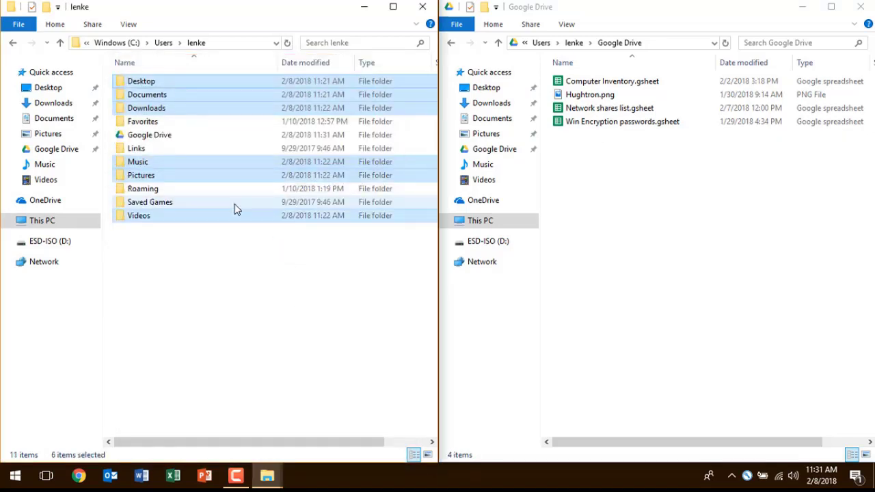
click(230, 287)
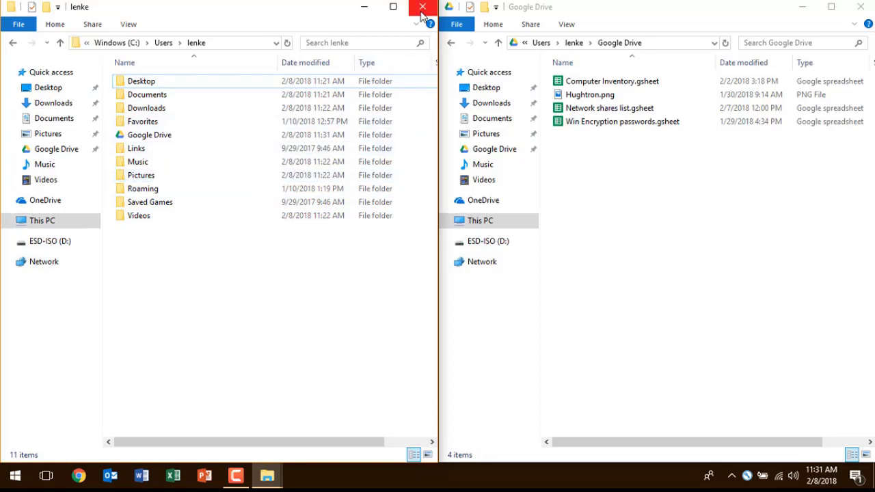
Close the Google Drive window, then the lenke profile folder window.
click(867, 7)
click(170, 143)
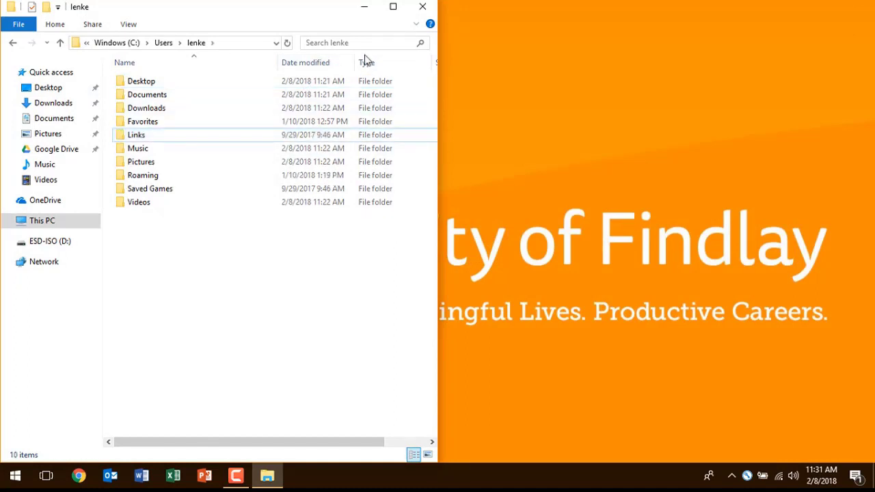
click(411, 8)
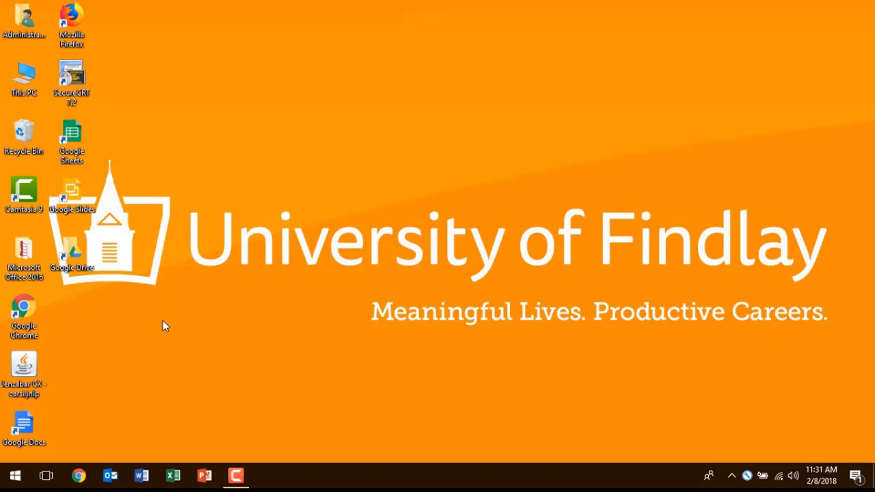
Search the Start menu for 'file stream' and launch the Drive File Stream app.
click(14, 476)
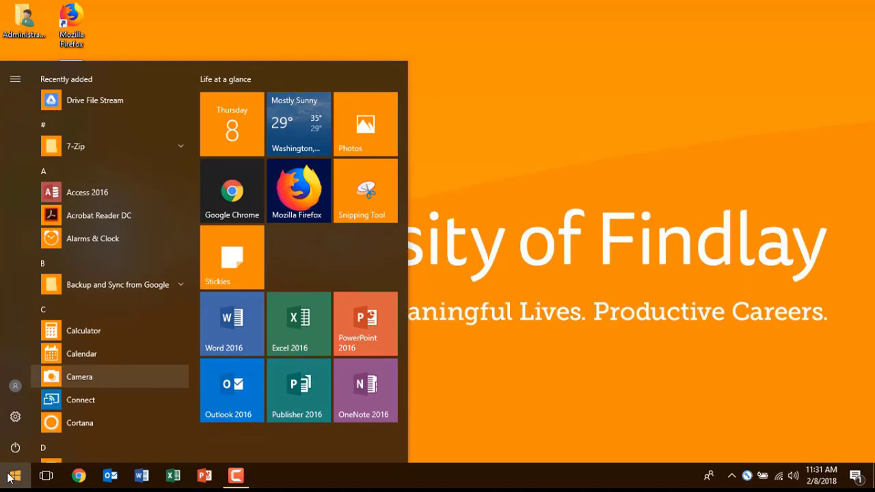
text(file)
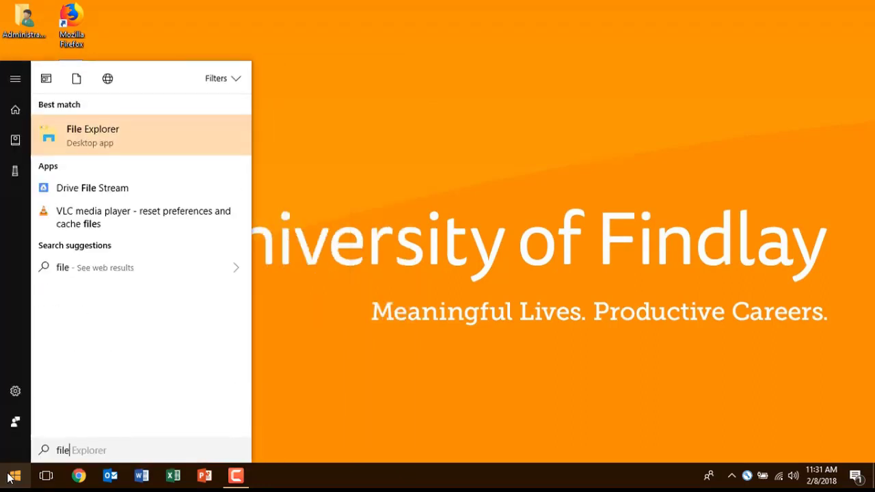
text( stream)
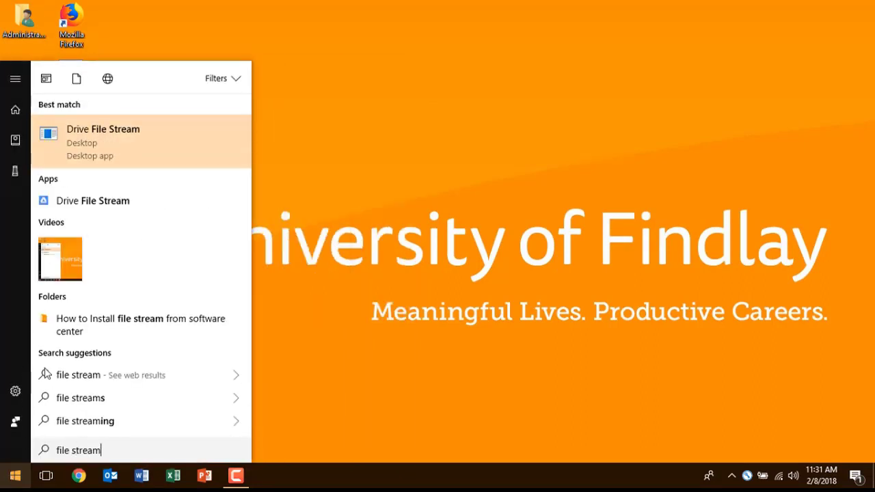
click(77, 203)
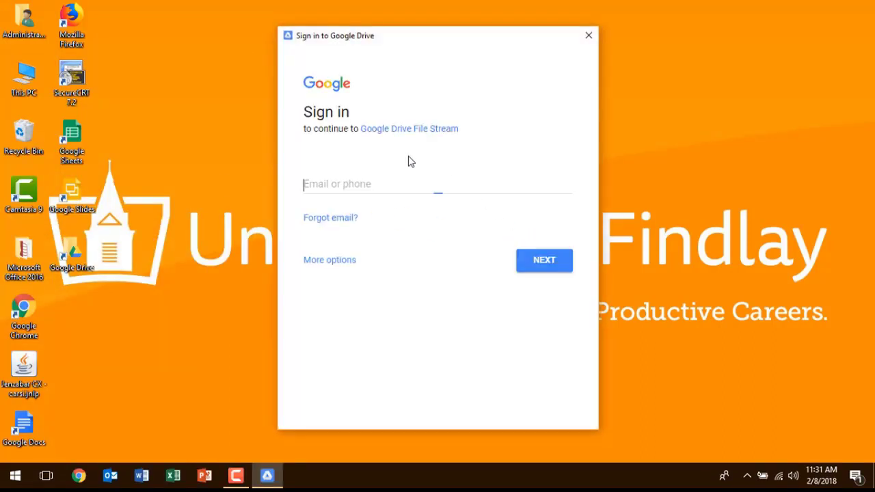
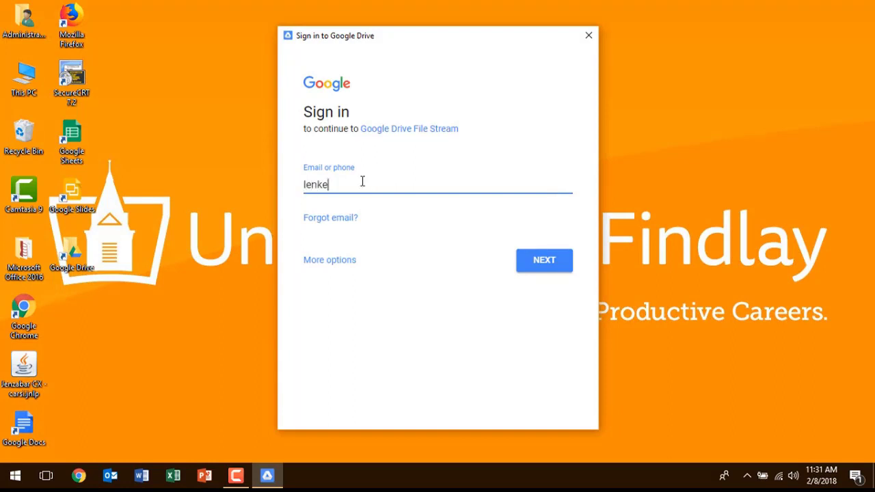
key(Return)
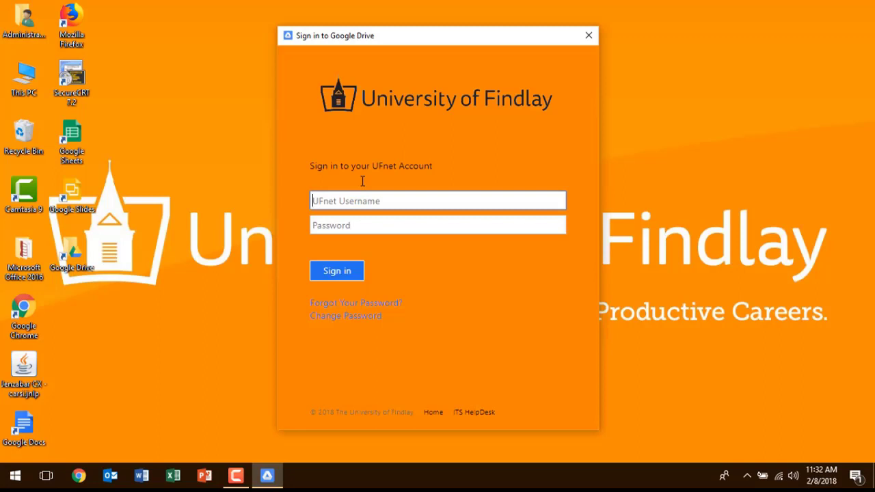
key(Tab)
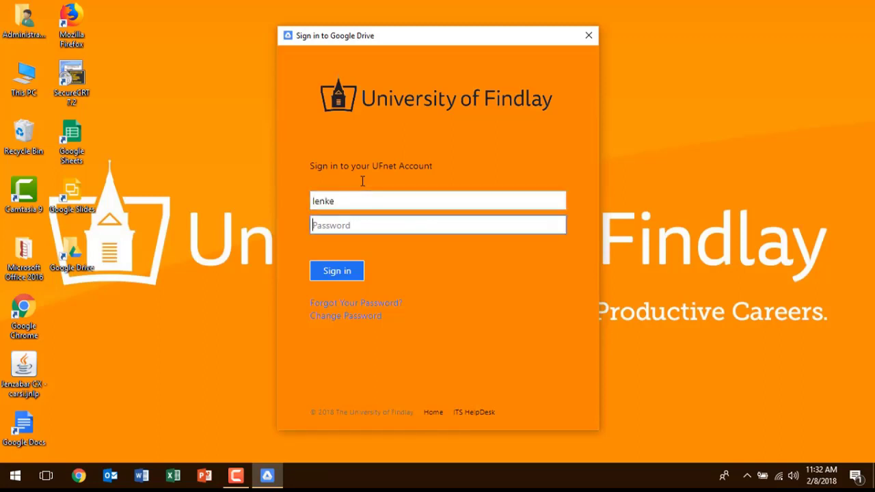
key(Return)
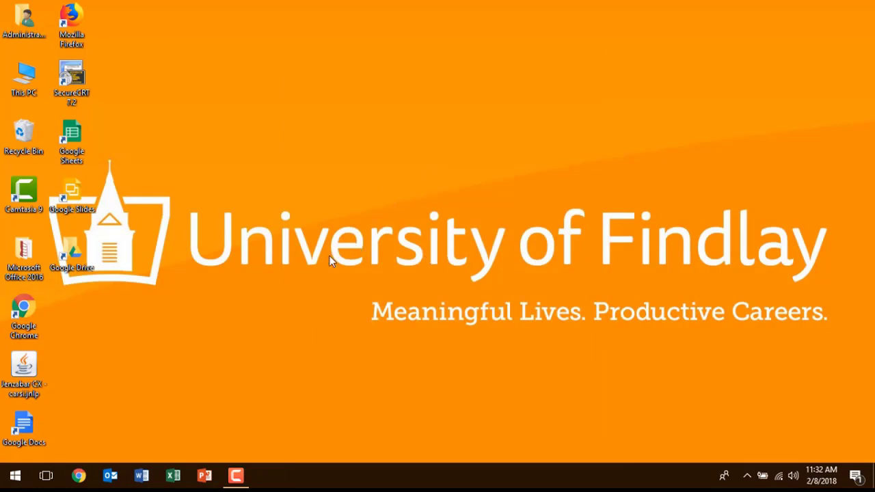
Launch File Explorer by searching 'file exp' from the Start menu.
click(14, 475)
text(file)
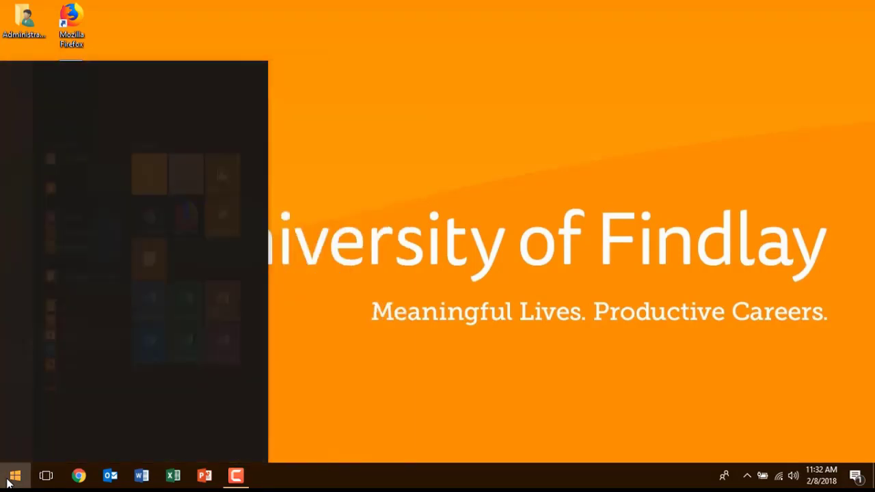
text( exp)
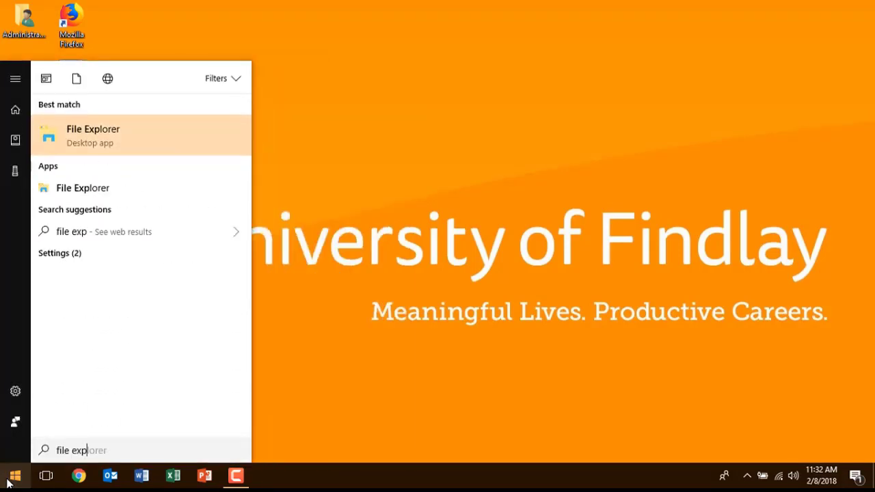
click(102, 137)
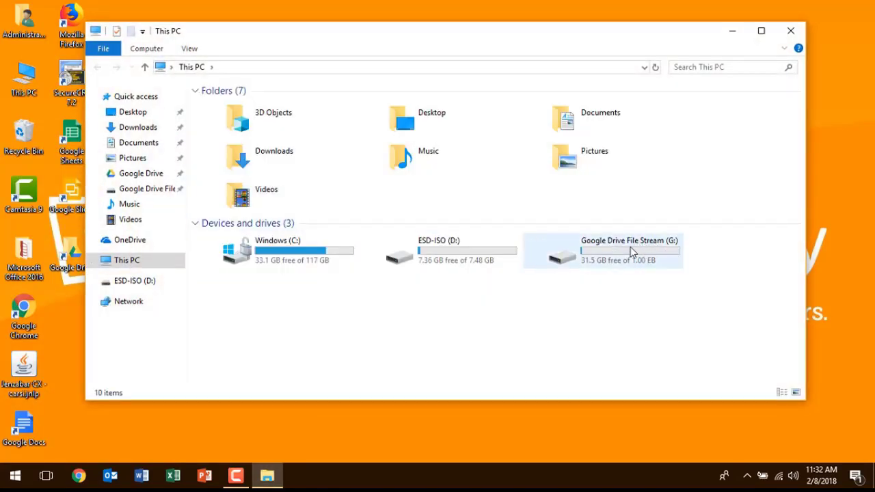
Browse into the Google Drive File Stream (G:) drive's My Drive folder.
double_click(632, 253)
click(259, 106)
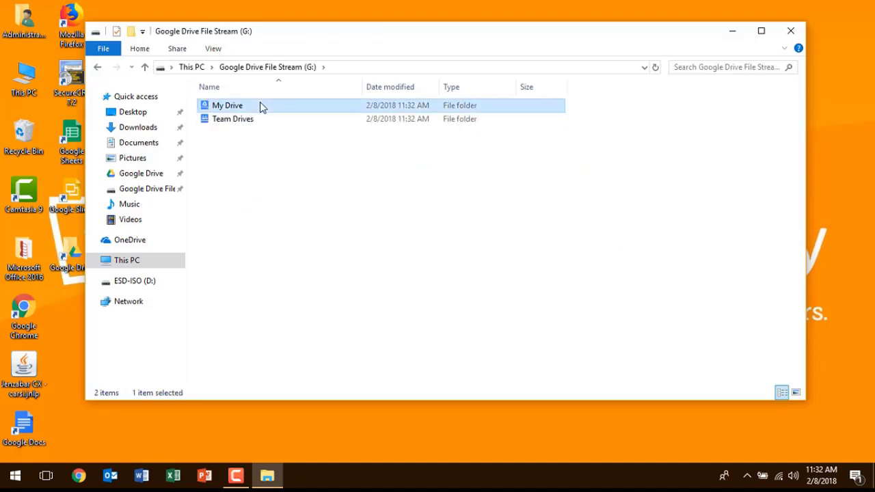
double_click(260, 105)
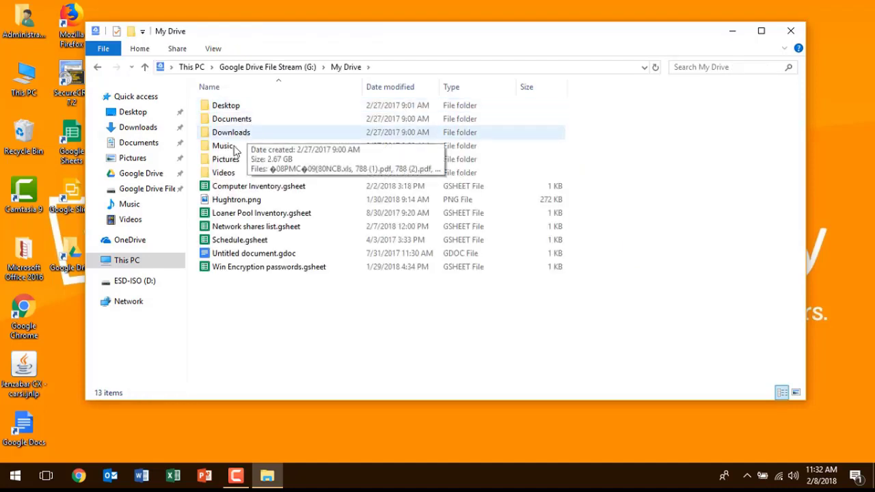